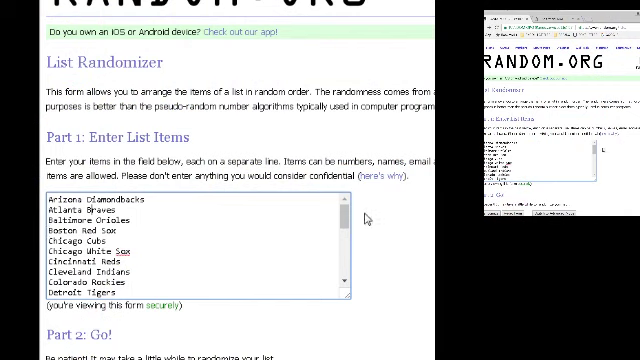
drag(344, 215, 342, 288)
drag(344, 262, 344, 205)
scroll(240, 180, down, 2)
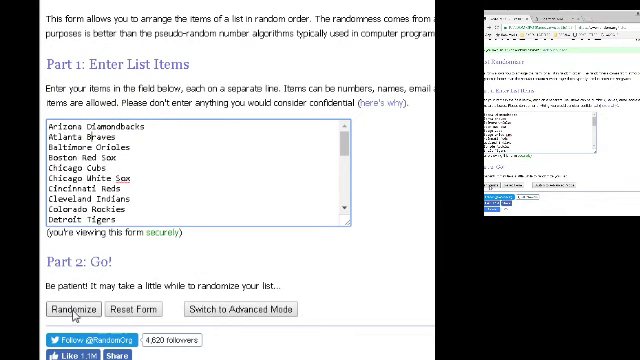
Step: Shuffle the team list six times, highlighting first-place Arizona Diamondbacks and the six-times count
click(74, 310)
scroll(240, 180, down, 5)
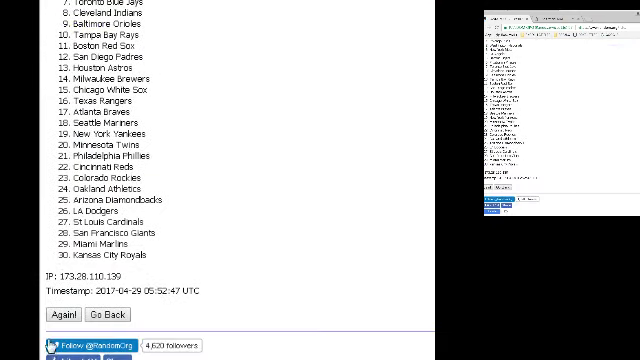
click(63, 314)
scroll(240, 180, down, 5)
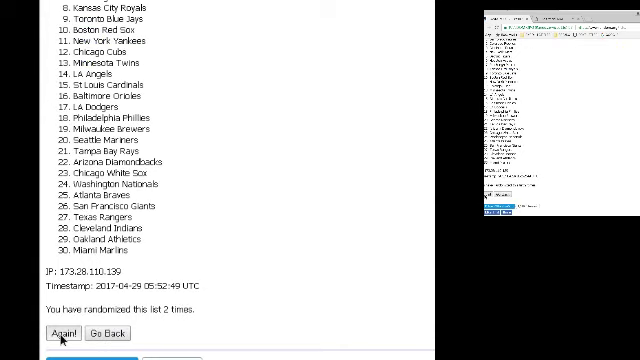
click(63, 333)
scroll(240, 180, down, 5)
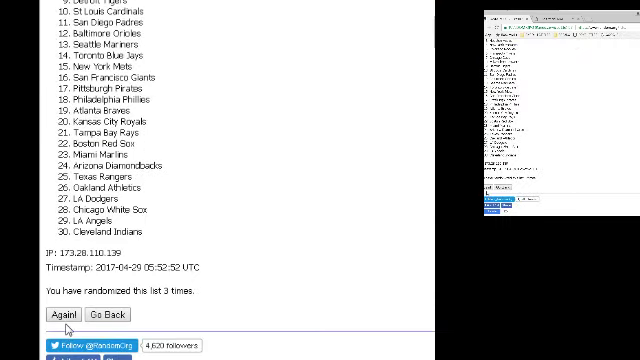
key(F5)
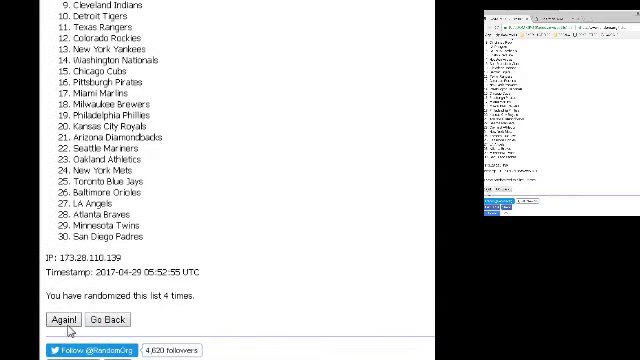
key(F5)
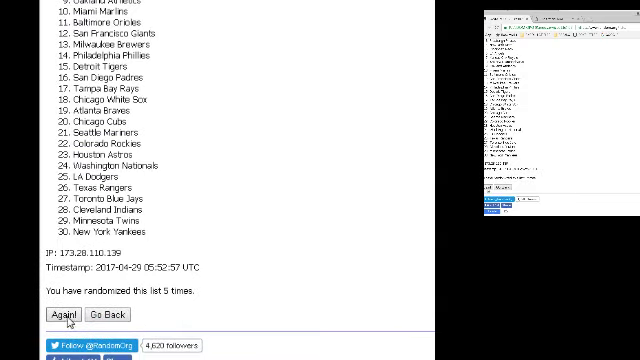
key(F5)
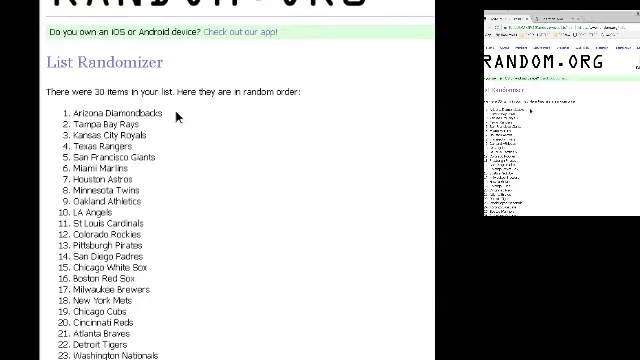
drag(170, 112, 60, 112)
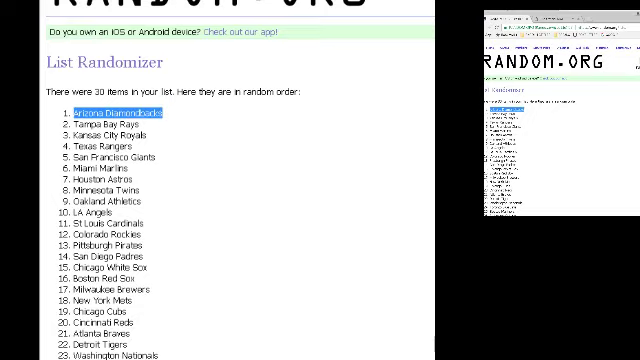
scroll(220, 180, down, 3)
scroll(220, 180, up, 1)
scroll(220, 180, down, 3)
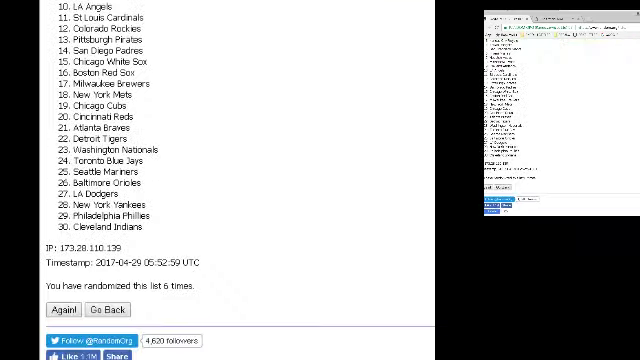
drag(195, 286, 117, 286)
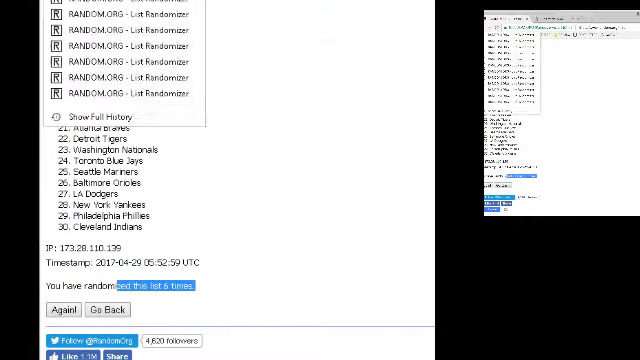
Step: Go back in history and load a blank List Randomizer form from the bookmarks
click(111, 95)
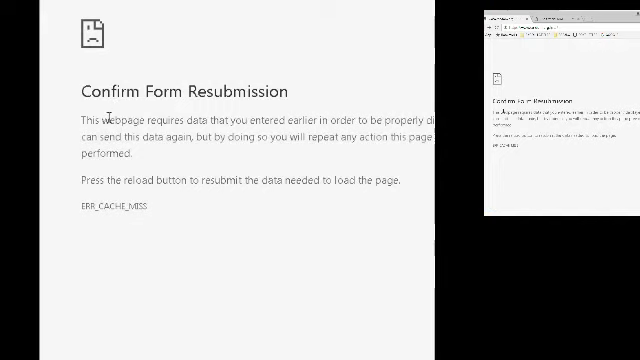
click(529, 34)
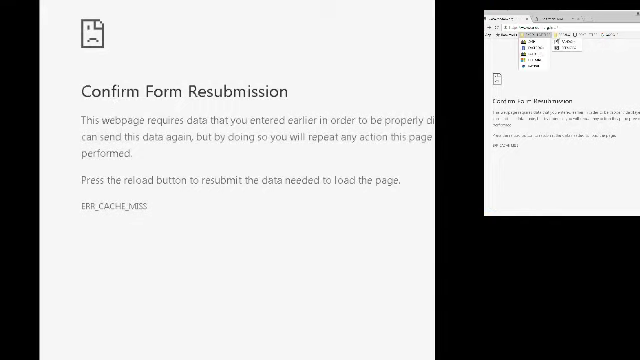
click(560, 40)
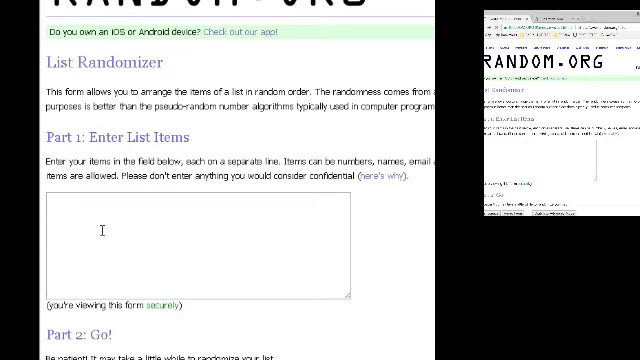
Step: Paste the $-marked MLB team list into List Items, removing the wrongly pasted path text
click(100, 230)
text(C:\Users\Ryan\Videos\XSplit Videos - rkcollectibles\)
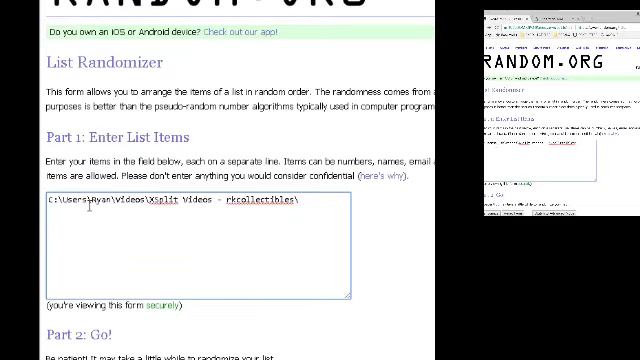
key(BackSpace)
key(BackSpace)
key(BackSpace)
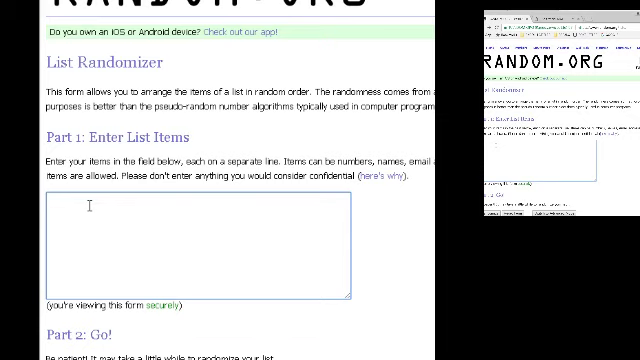
text(C:\Users\Ryan\Videos\XSplit Videos - rkcollectibles\)
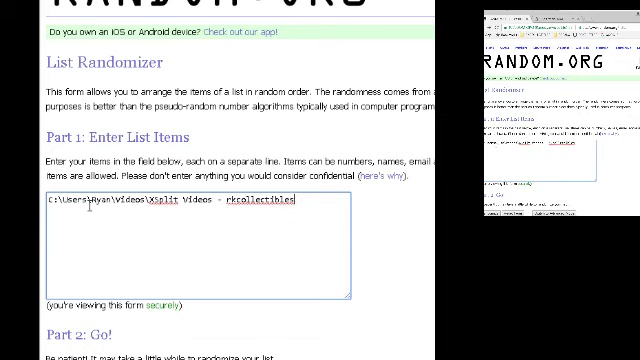
key(BackSpace)
key(BackSpace)
key(BackSpace)
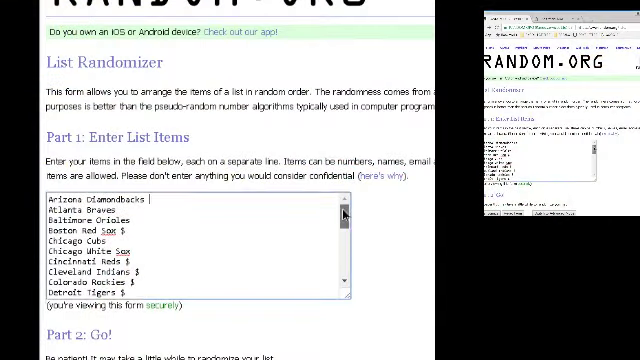
drag(344, 207, 344, 275)
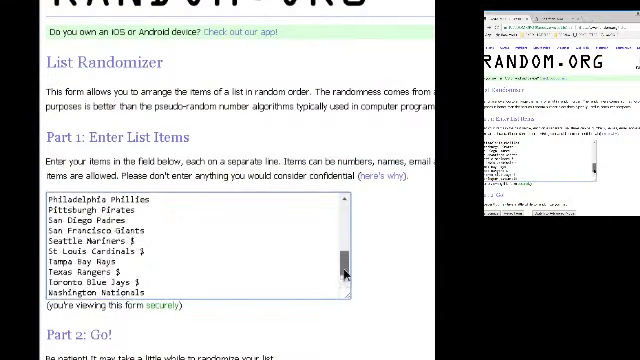
key(ctrl+a)
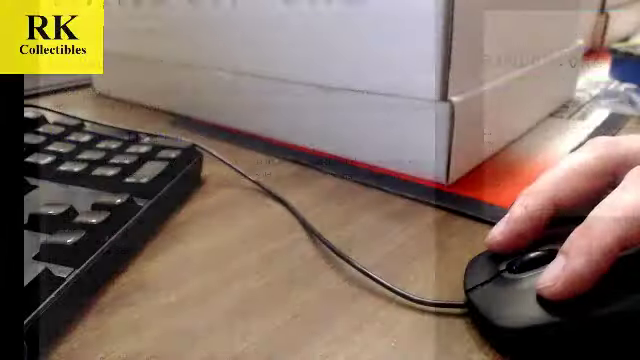
click(172, 239)
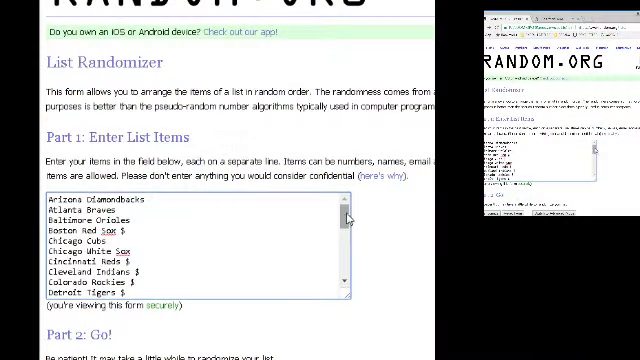
drag(343, 207, 343, 275)
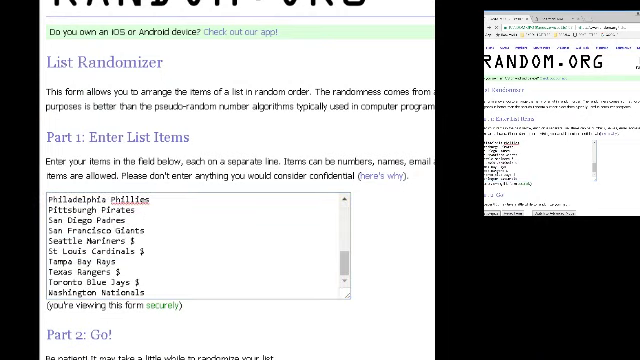
scroll(86, 300, down, 5)
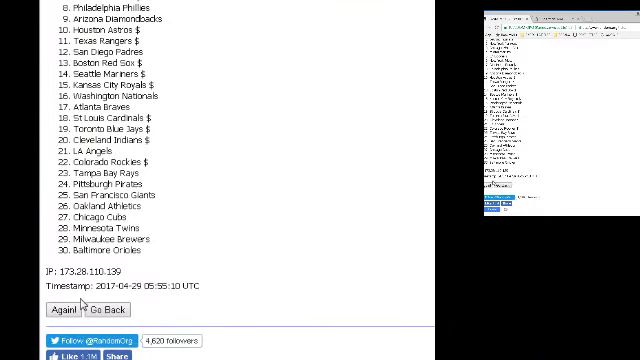
Step: Reshuffle the $-marked list up to six times, with Detroit Tigers $ first, and highlight the count
click(64, 309)
scroll(137, 250, down, 5)
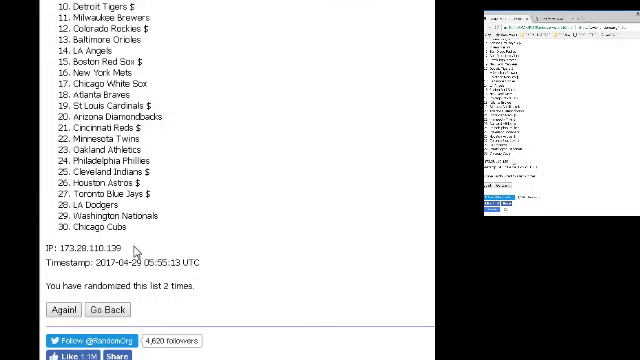
click(64, 309)
scroll(155, 270, down, 5)
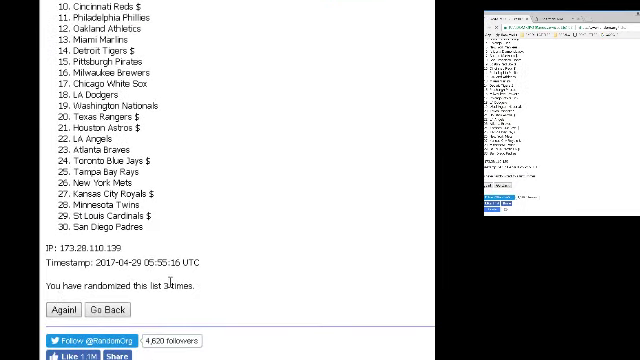
click(64, 309)
scroll(165, 275, down, 5)
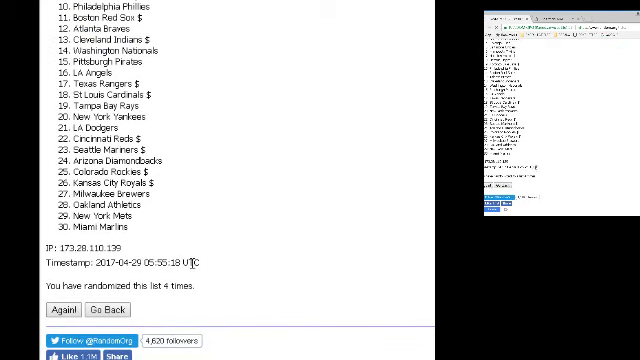
key(F5)
scroll(196, 249, down, 5)
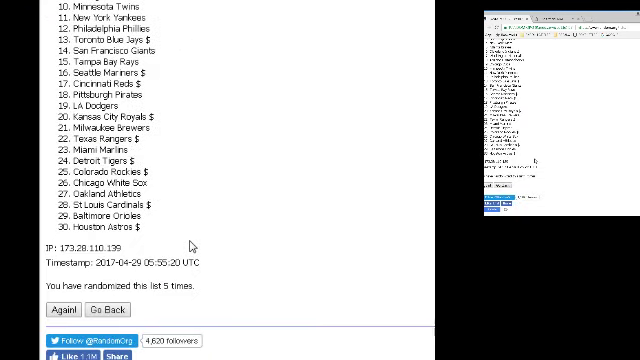
click(64, 309)
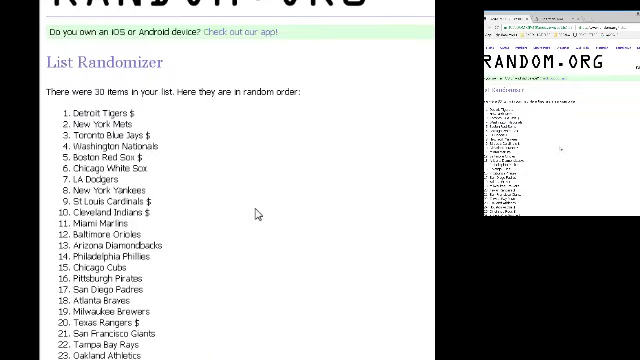
scroll(253, 211, down, 5)
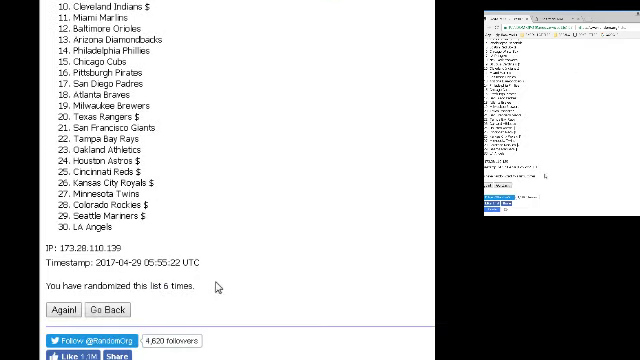
drag(196, 286, 138, 286)
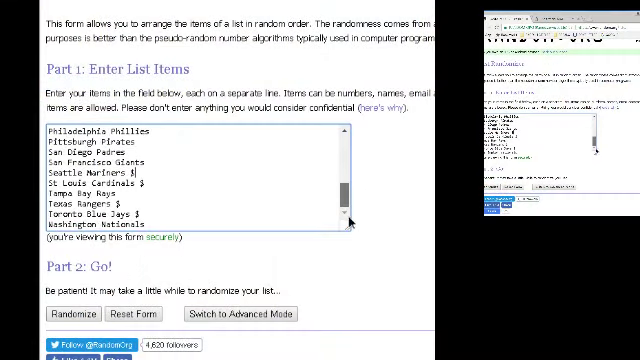
Step: Randomize the list six times, highlighting first-place Boston Red Sox $ and the six-times count
click(76, 319)
scroll(150, 150, down, 5)
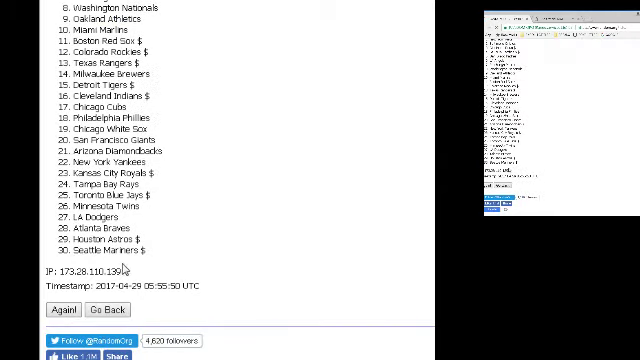
click(63, 309)
scroll(150, 150, down, 5)
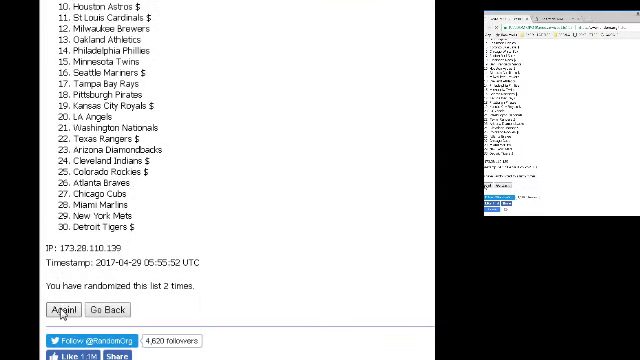
click(63, 309)
scroll(150, 150, down, 5)
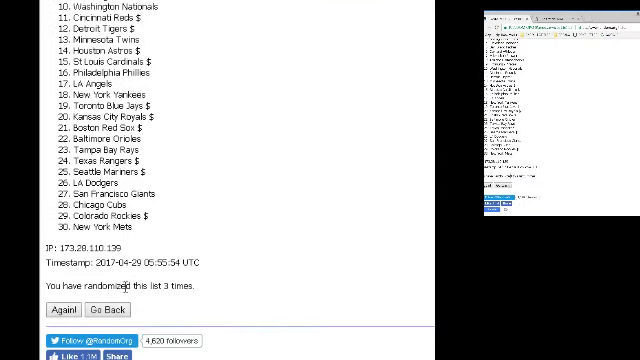
click(63, 309)
scroll(150, 150, down, 5)
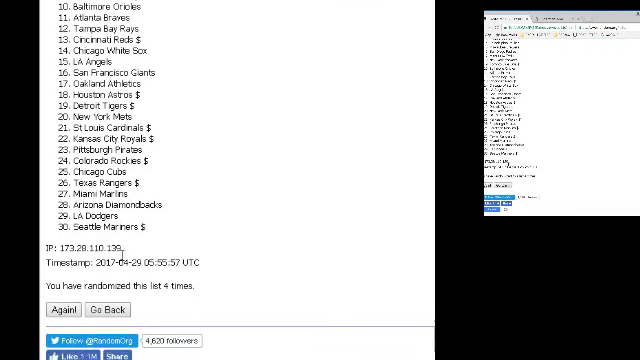
click(63, 309)
scroll(150, 250, down, 5)
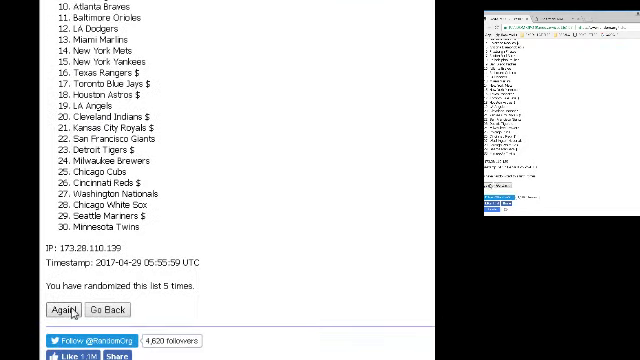
click(63, 309)
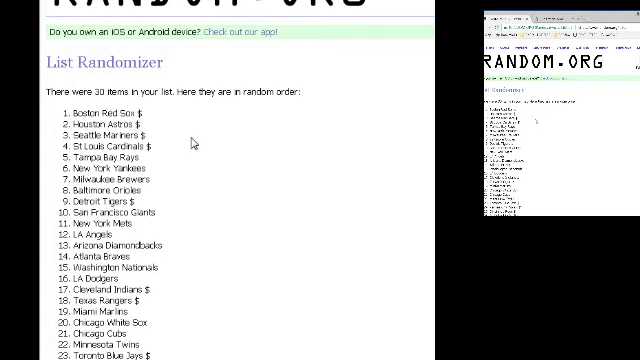
drag(118, 112, 72, 112)
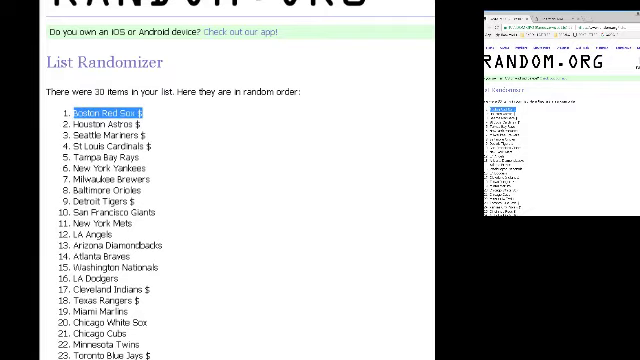
scroll(200, 180, down, 5)
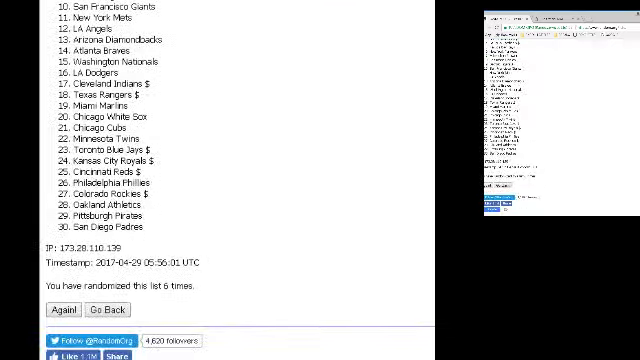
drag(196, 286, 146, 286)
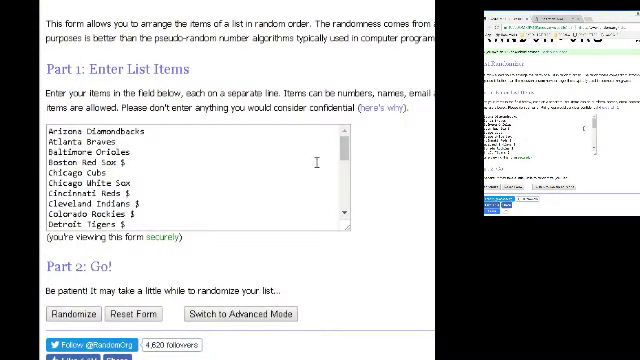
drag(344, 150, 344, 212)
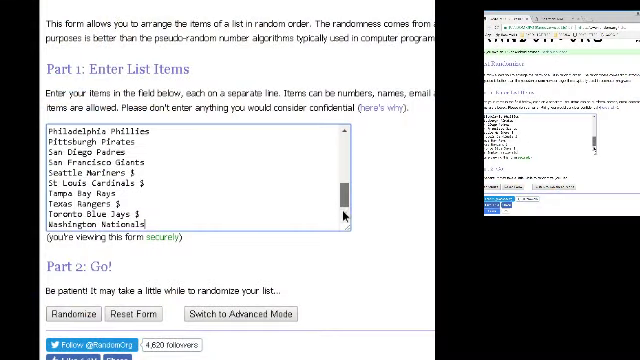
Step: Randomize the list six times, highlighting first-place Pittsburgh Pirates and the six-times count
click(74, 314)
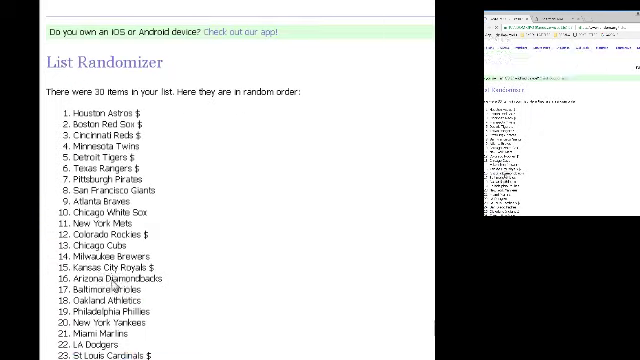
scroll(113, 287, down, 5)
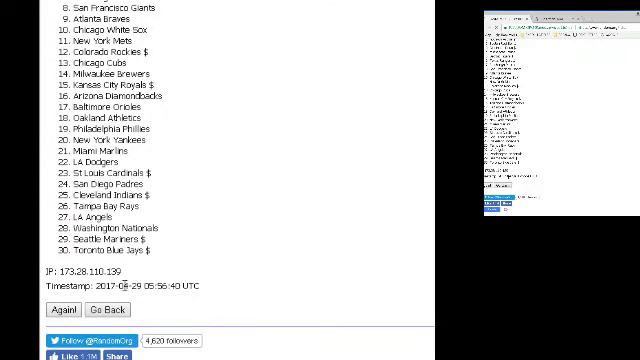
click(63, 309)
scroll(130, 200, down, 5)
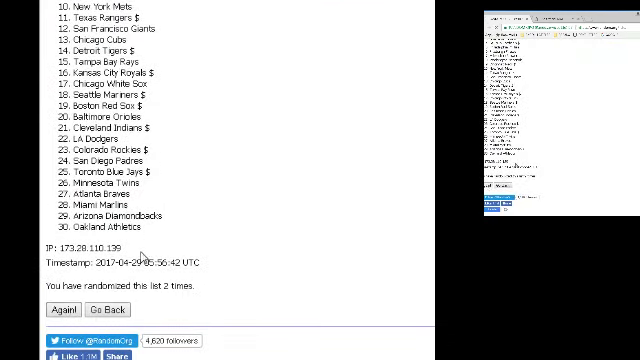
key(F5)
scroll(130, 258, down, 5)
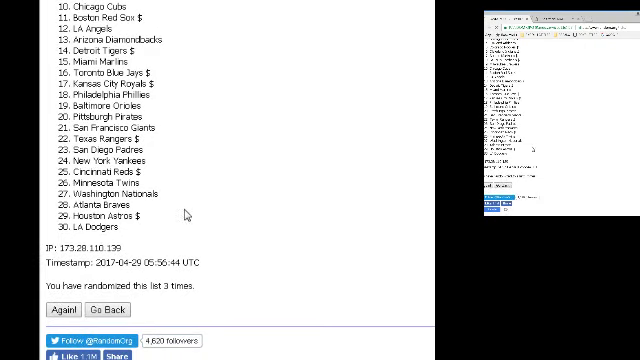
click(63, 309)
scroll(190, 210, down, 5)
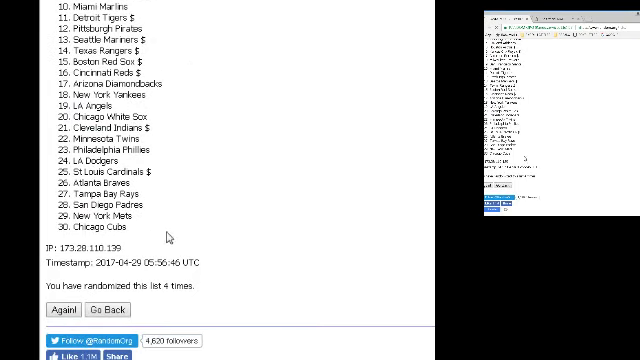
key(F5)
scroll(190, 215, down, 5)
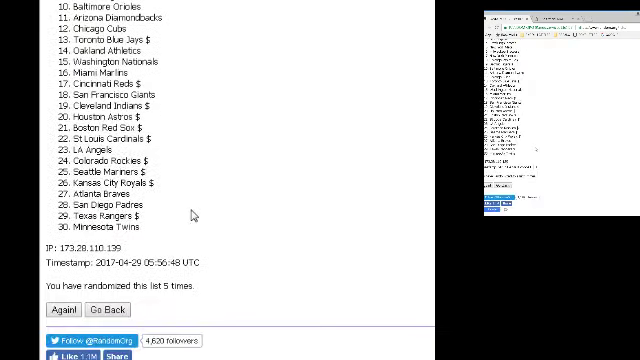
click(63, 309)
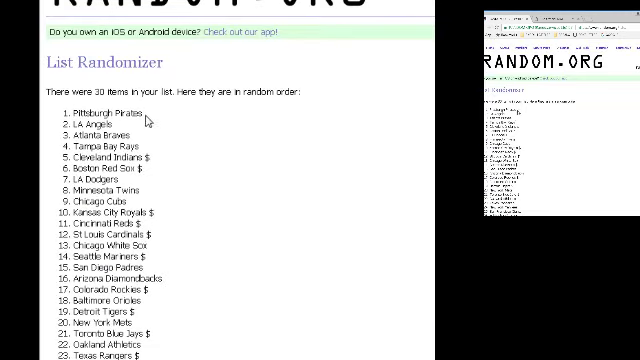
drag(148, 113, 88, 113)
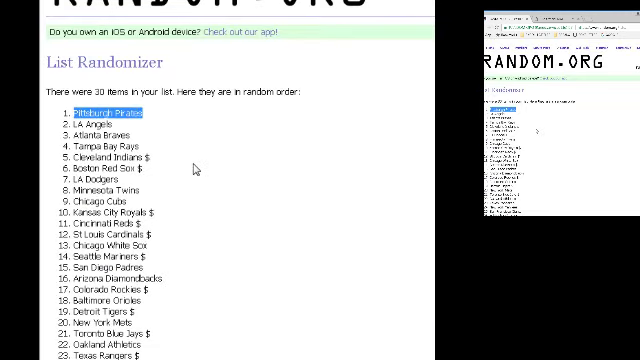
scroll(195, 169, down, 5)
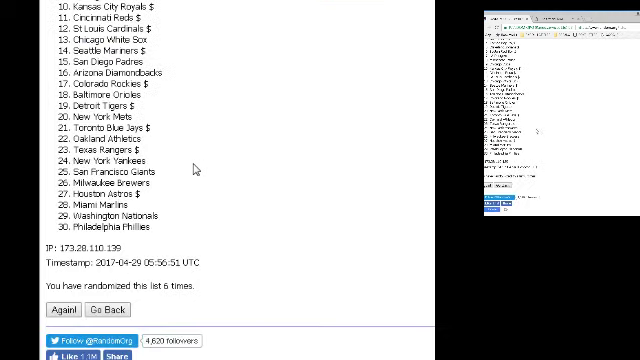
drag(195, 286, 136, 286)
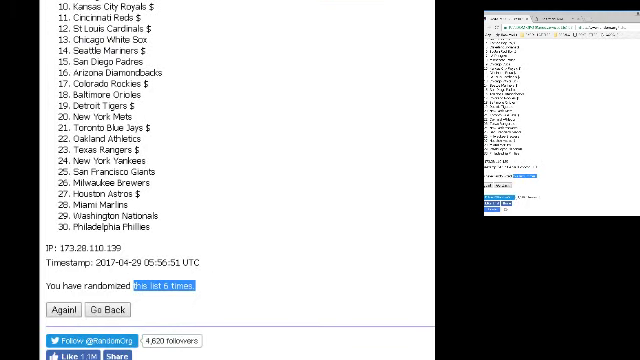